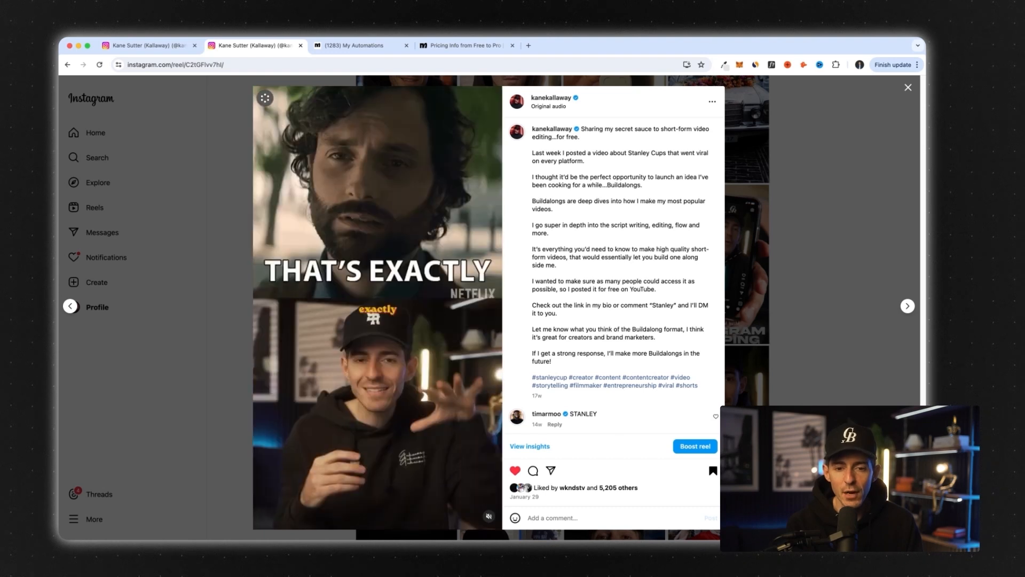
# - Examine the "Stanley" comments on the Stanley Cup Buildalong reel and the comment call-to-action in its caption
pyautogui.scroll(-1, 613, 267)
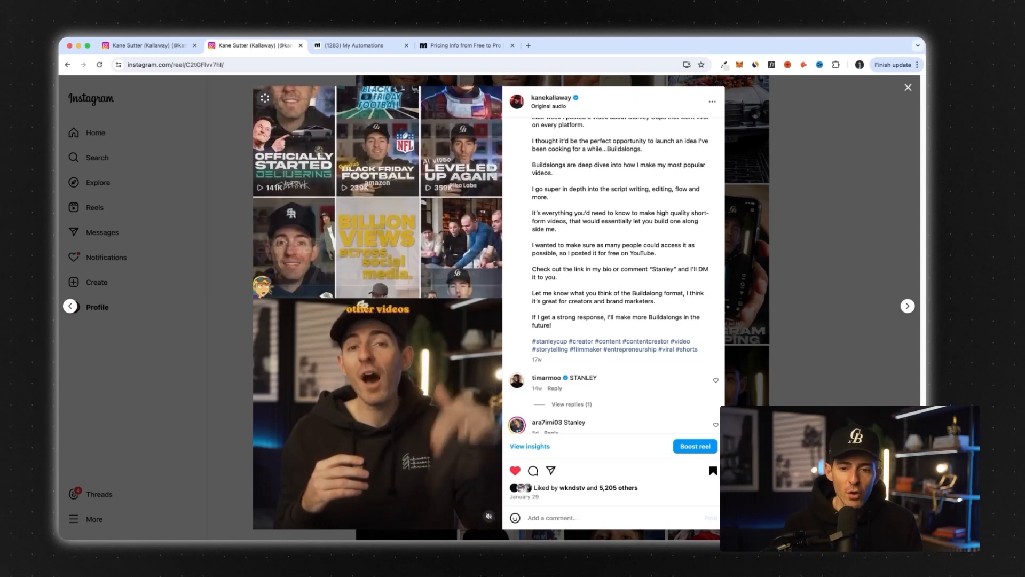
pyautogui.scroll(-5, 614, 267)
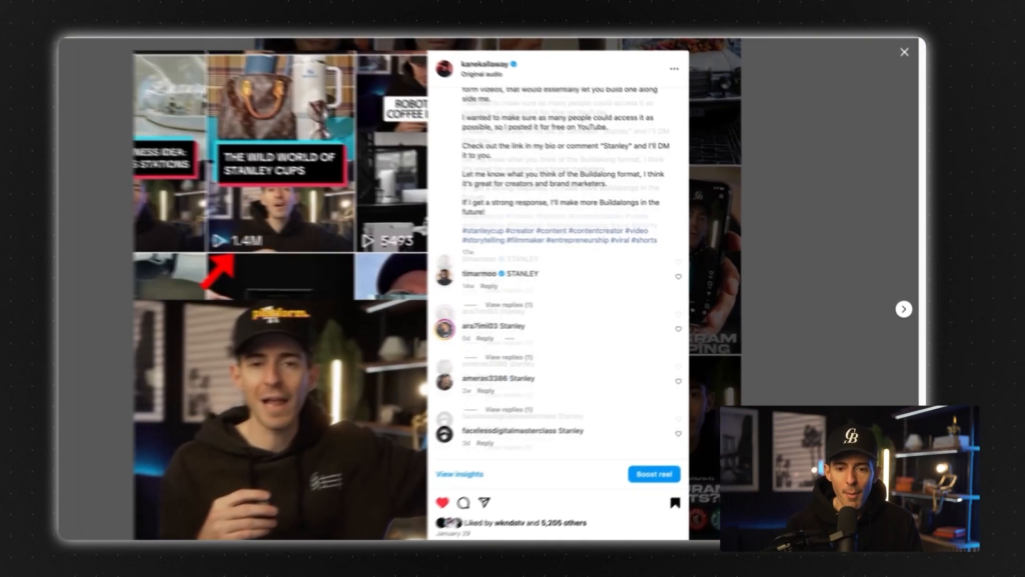
pyautogui.scroll(-15, 528, 267)
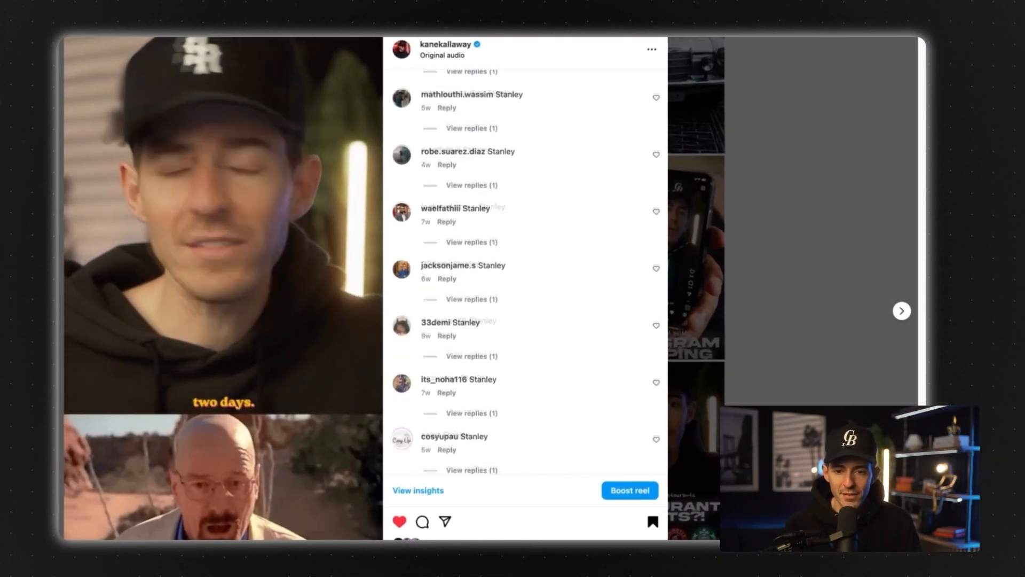
pyautogui.scroll(-15, 526, 267)
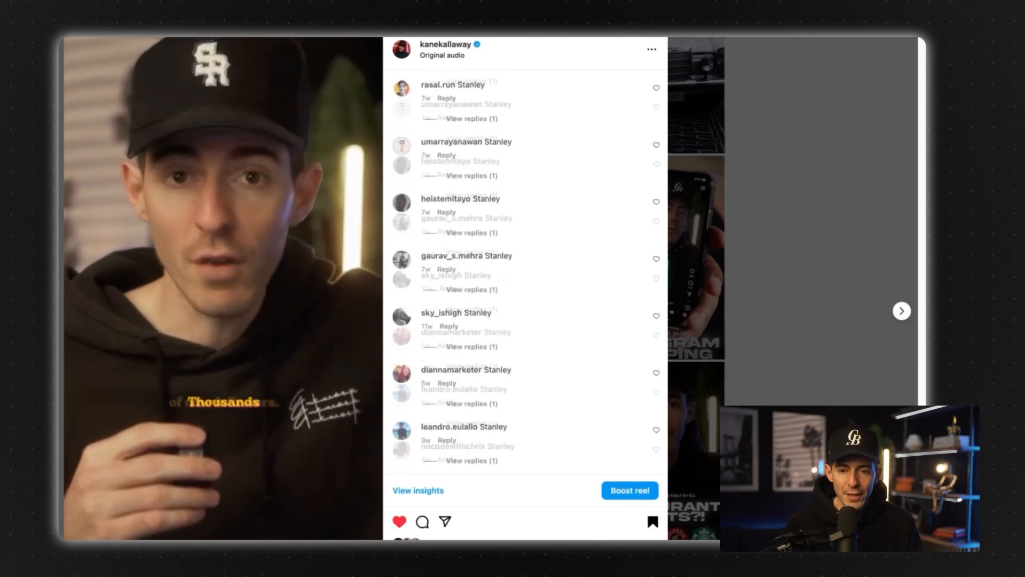
pyautogui.scroll(2, 525, 267)
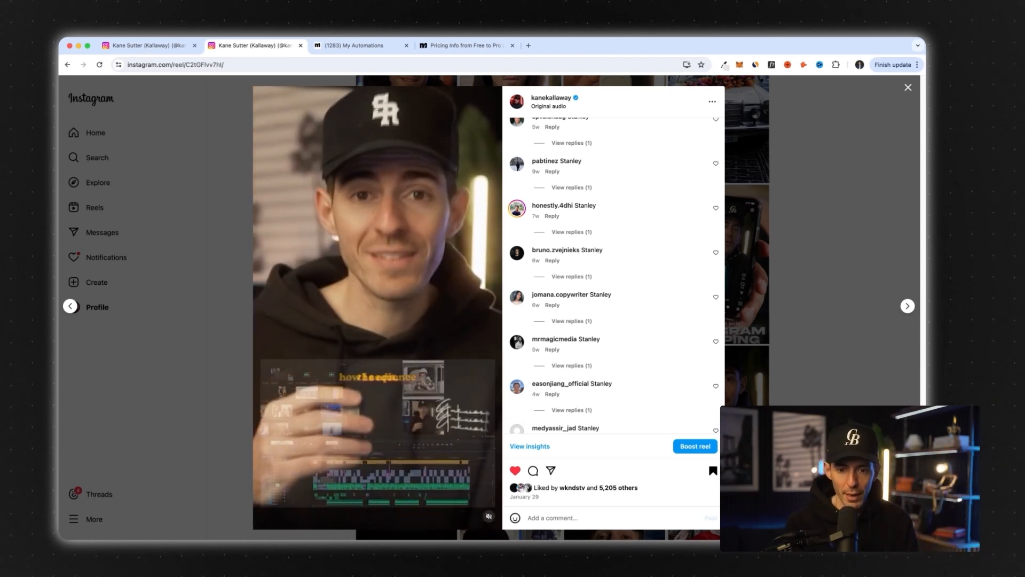
pyautogui.scroll(15, 614, 267)
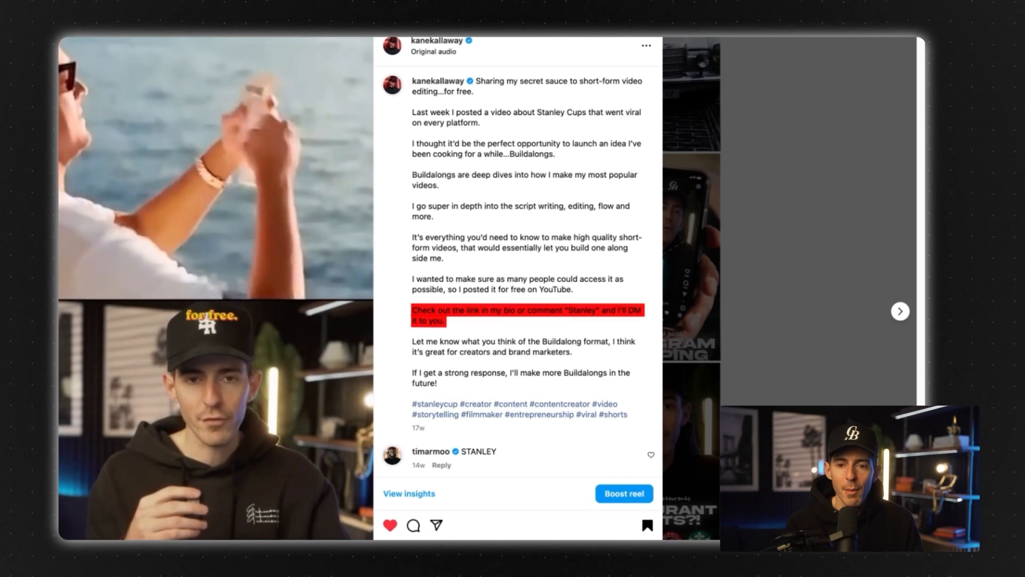
pyautogui.scroll(-1, 518, 256)
pyautogui.scroll(-1, 518, 257)
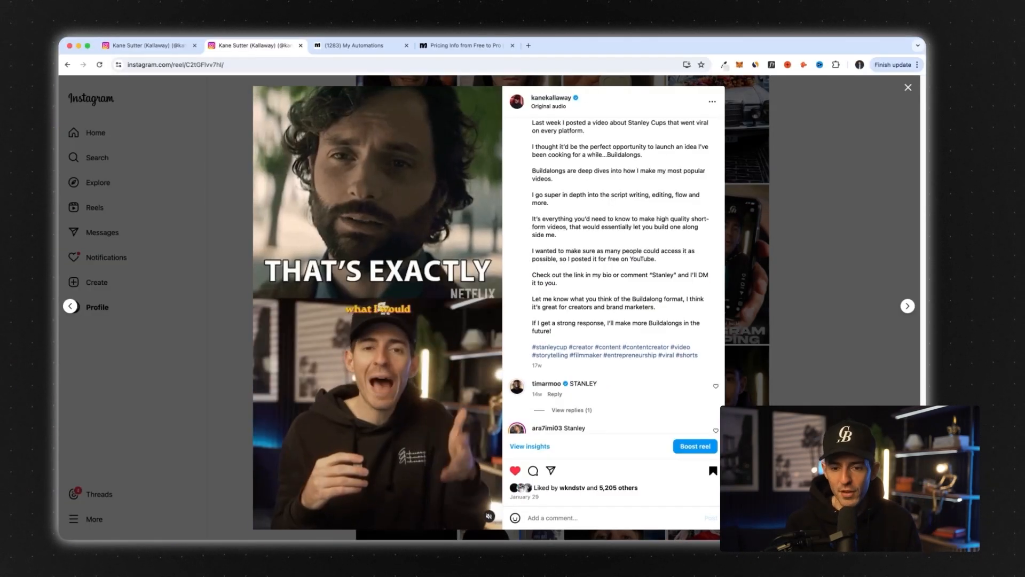
# - Switch to Manychat, open the 1,858-run Stanley comments automation and review its post, keyword trigger, public replies and DM statistics
pyautogui.hotkey('ctrl', 'Tab')
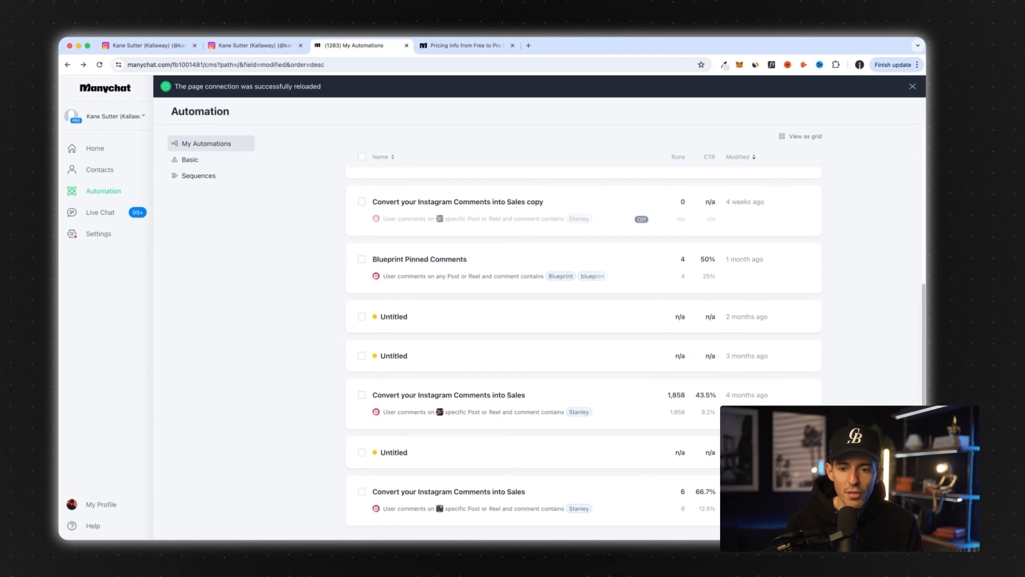
pyautogui.click(587, 396)
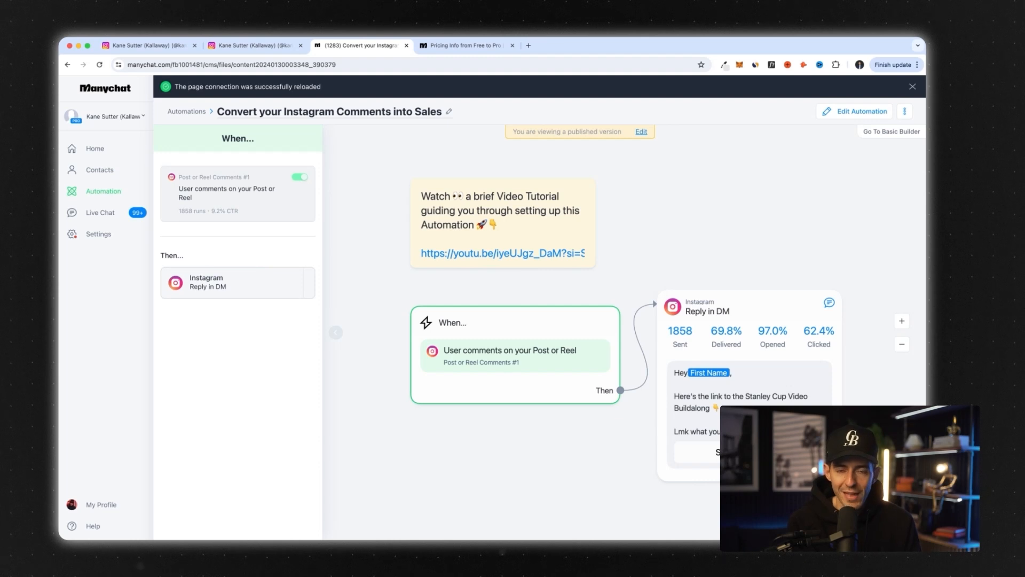
pyautogui.click(238, 192)
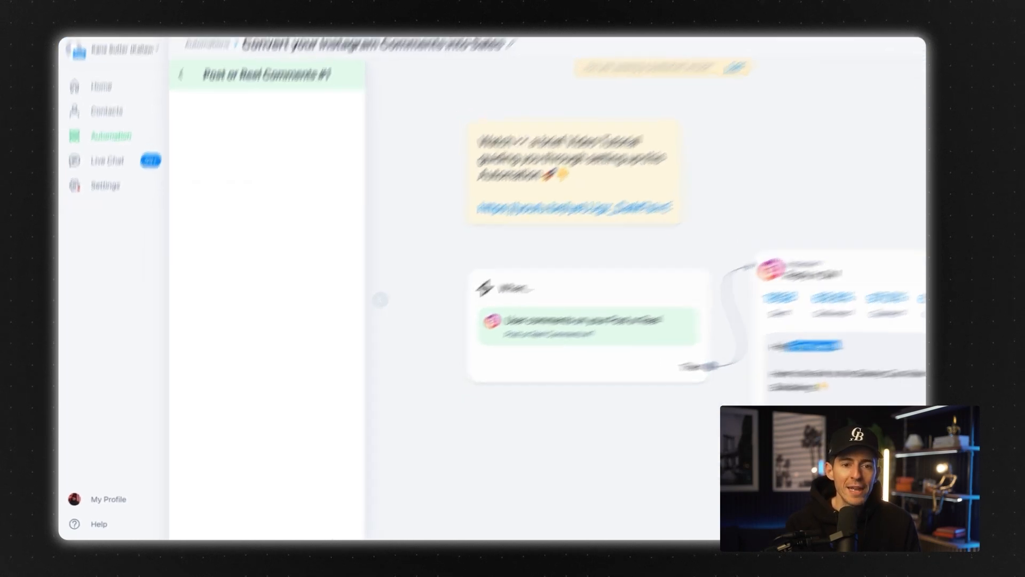
pyautogui.scroll(-2, 235, 224)
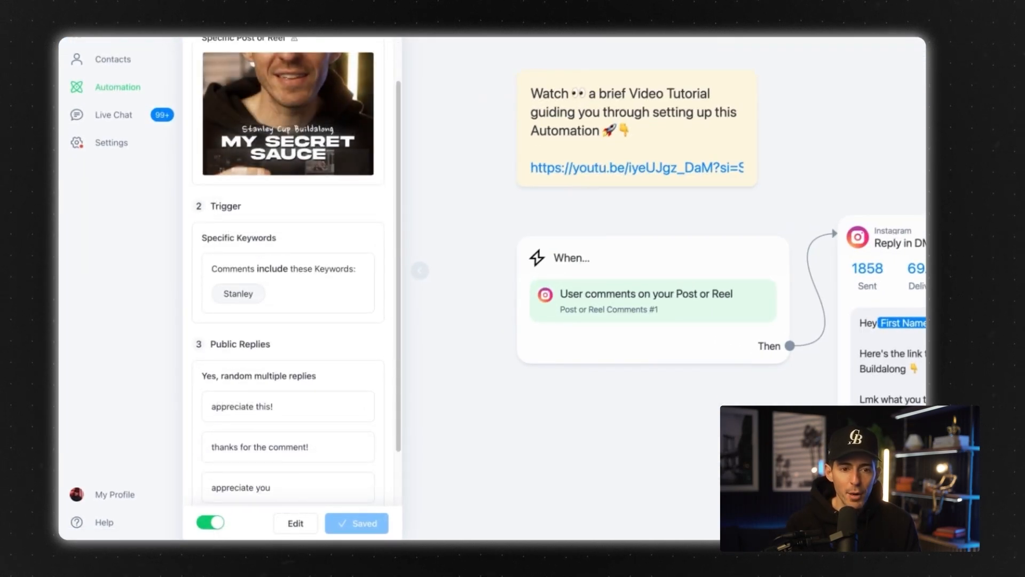
pyautogui.scroll(-1, 288, 267)
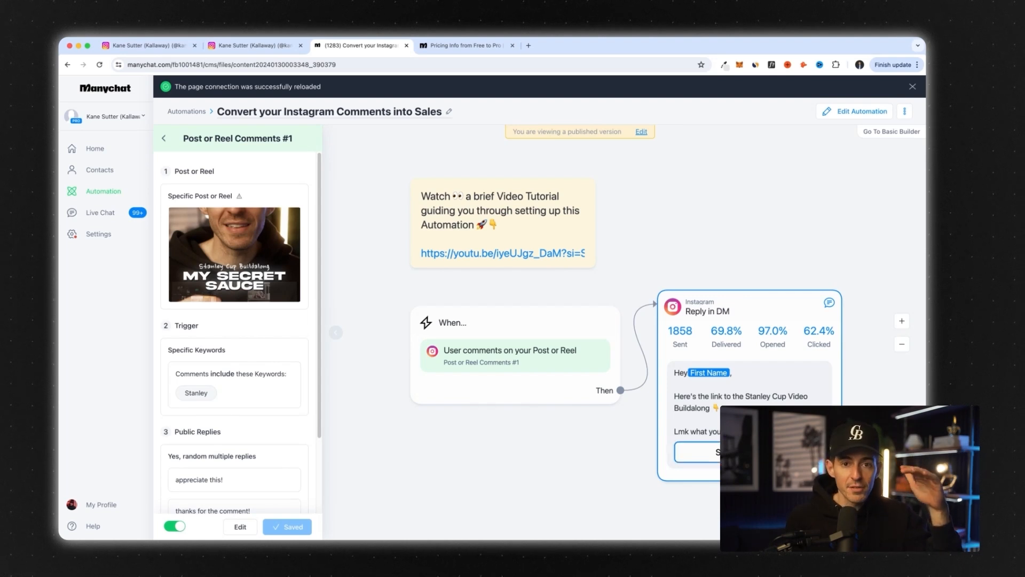
pyautogui.moveTo(819, 336)
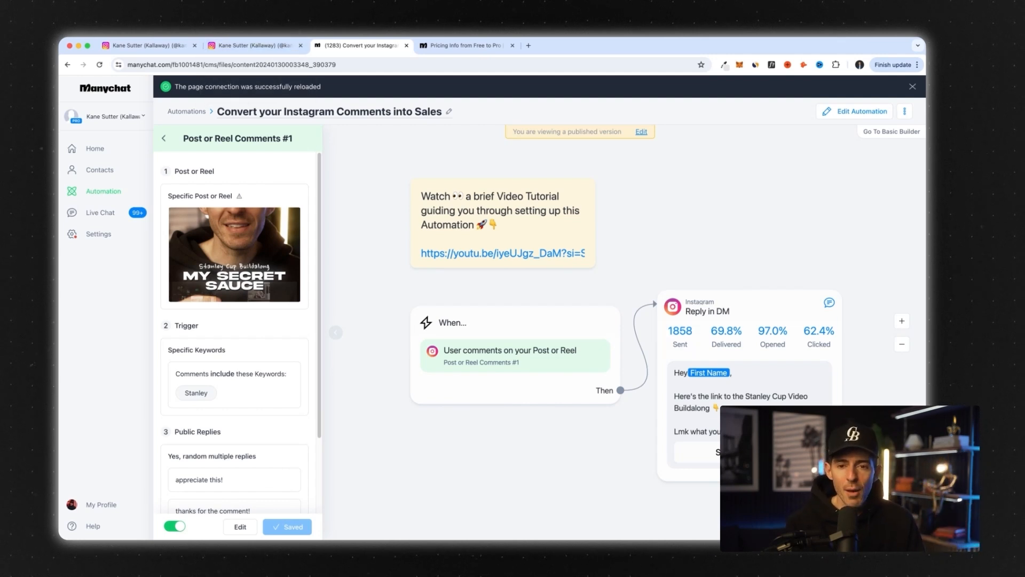
# - Switch to the Instagram profile's reels, view the "My Secret Sauce" reel again and close it
pyautogui.click(251, 46)
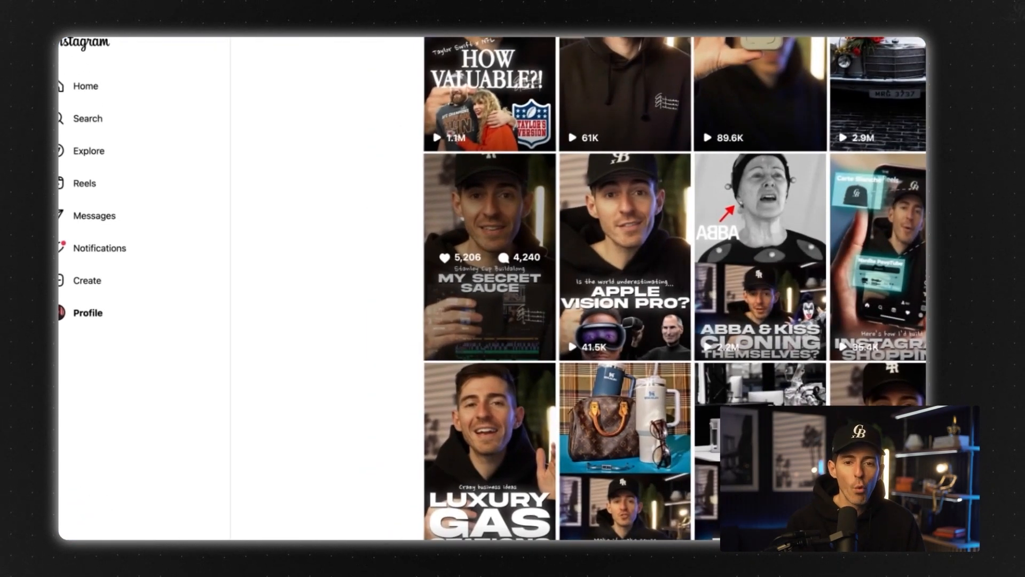
pyautogui.click(489, 256)
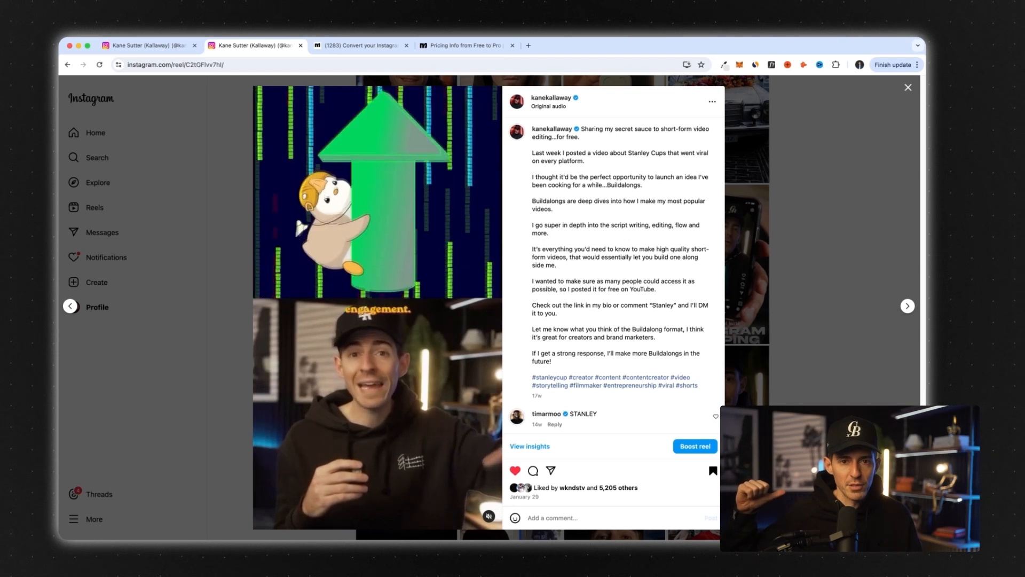
pyautogui.press('Escape')
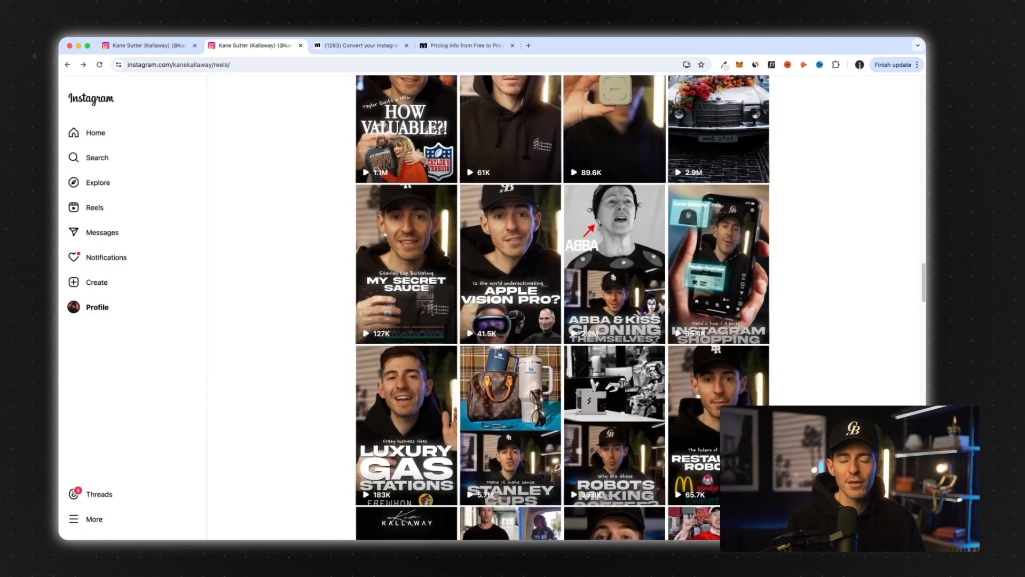
# - Return to Manychat and go back from the Stanley automation to the My Automations list
pyautogui.click(361, 45)
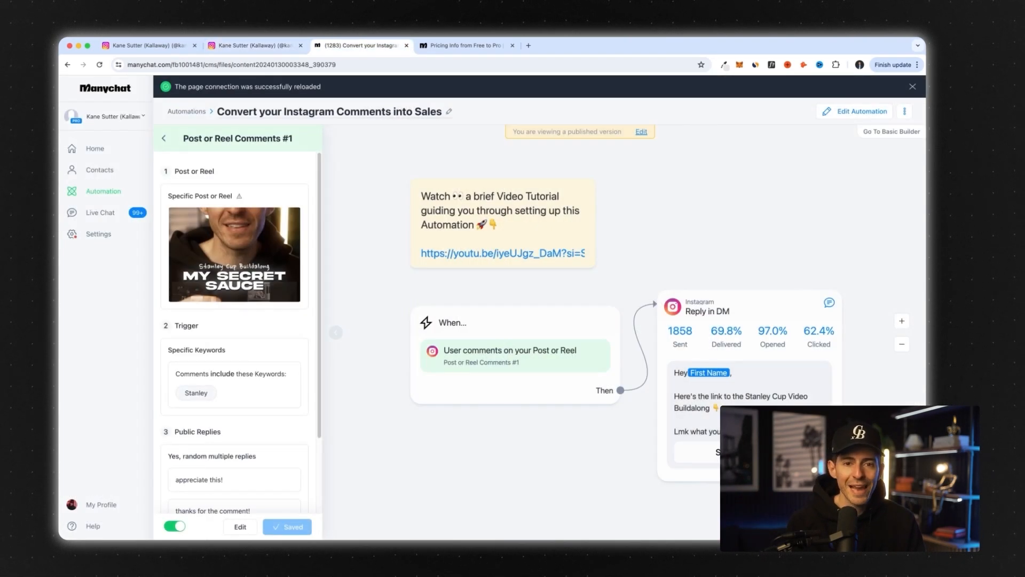
pyautogui.click(461, 46)
pyautogui.click(361, 45)
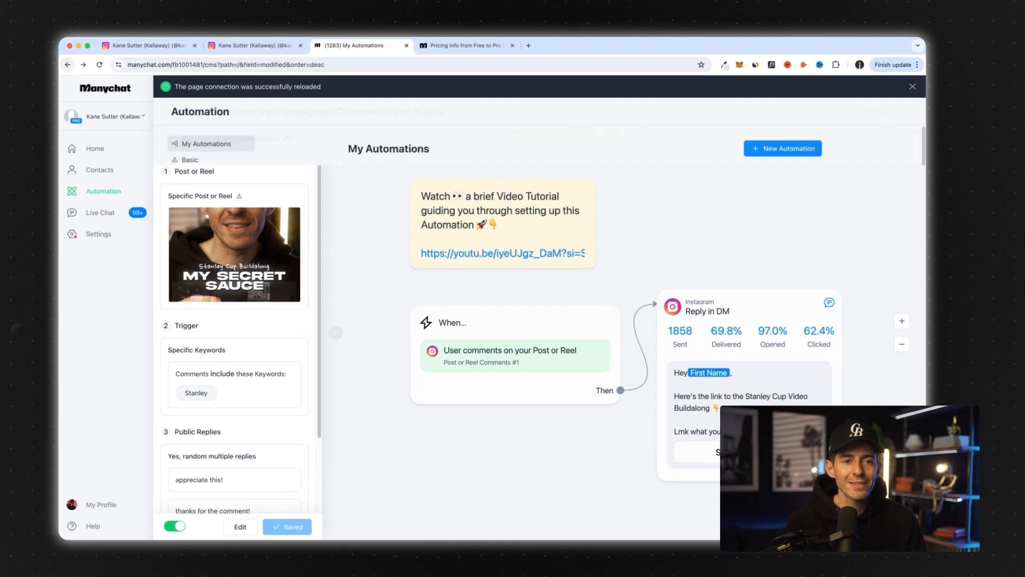
pyautogui.scroll(-1, 585, 331)
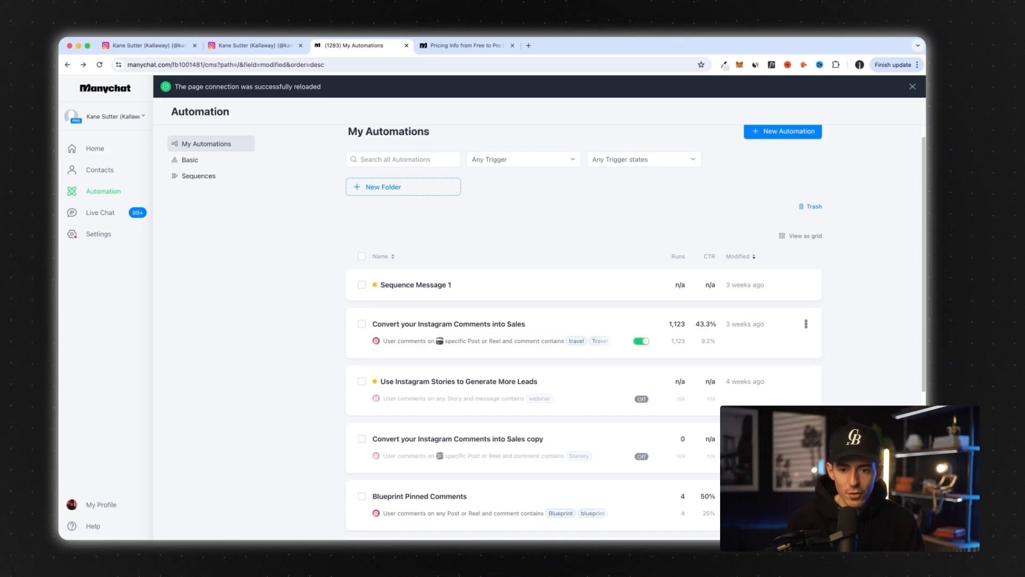
# - Open the automation triggered by the "travel" keyword and view its mindtrip.ai reel on Instagram
pyautogui.click(448, 324)
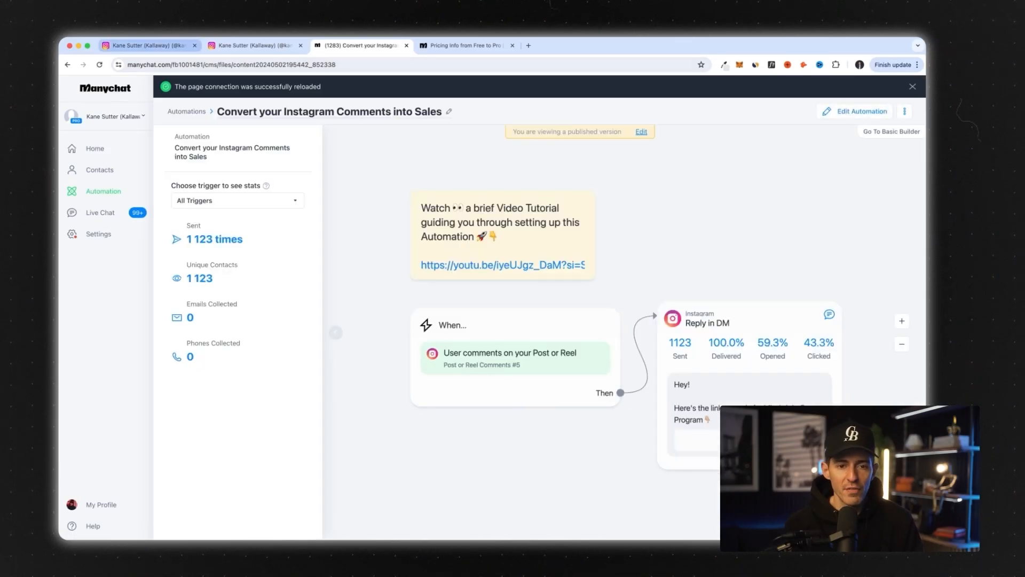
pyautogui.press('super+1')
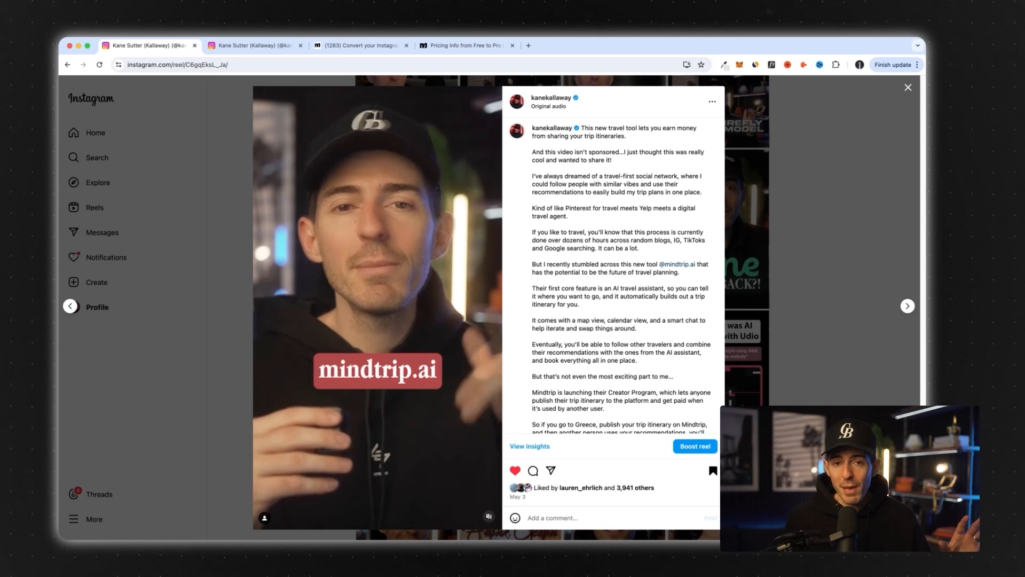
pyautogui.press('super+3')
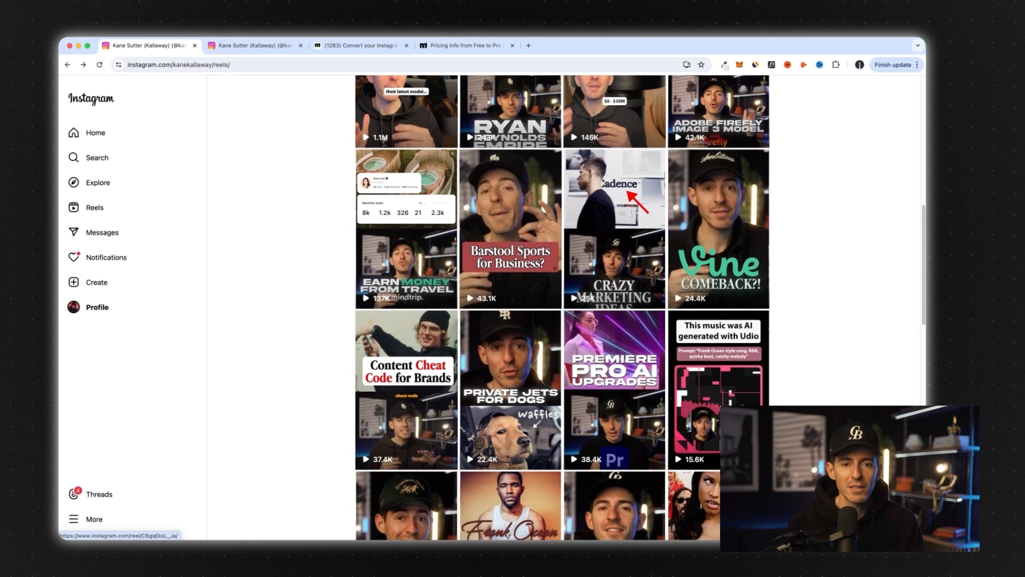
# - Return to Manychat's automations list and create a new automation
pyautogui.click(357, 45)
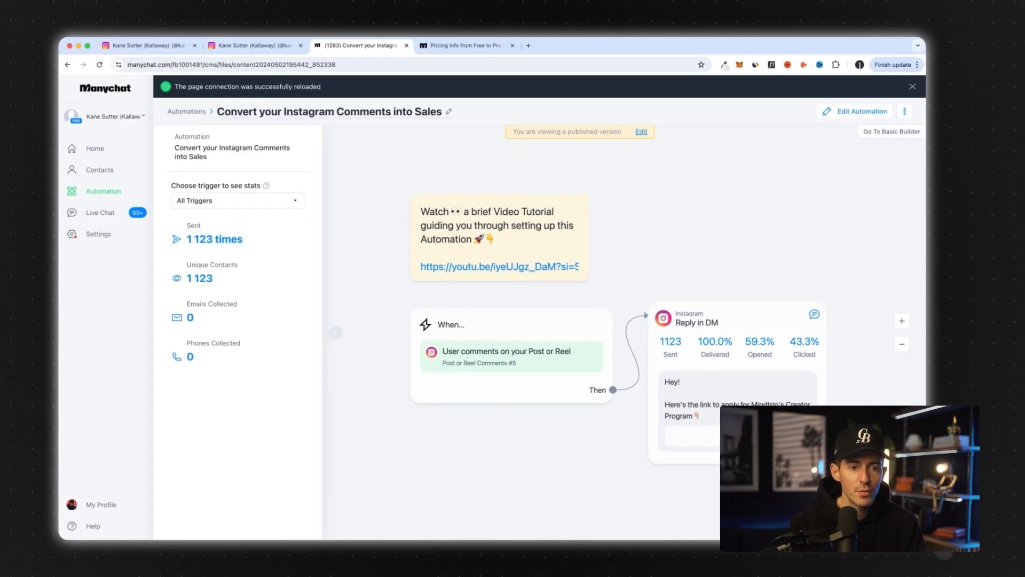
pyautogui.click(103, 191)
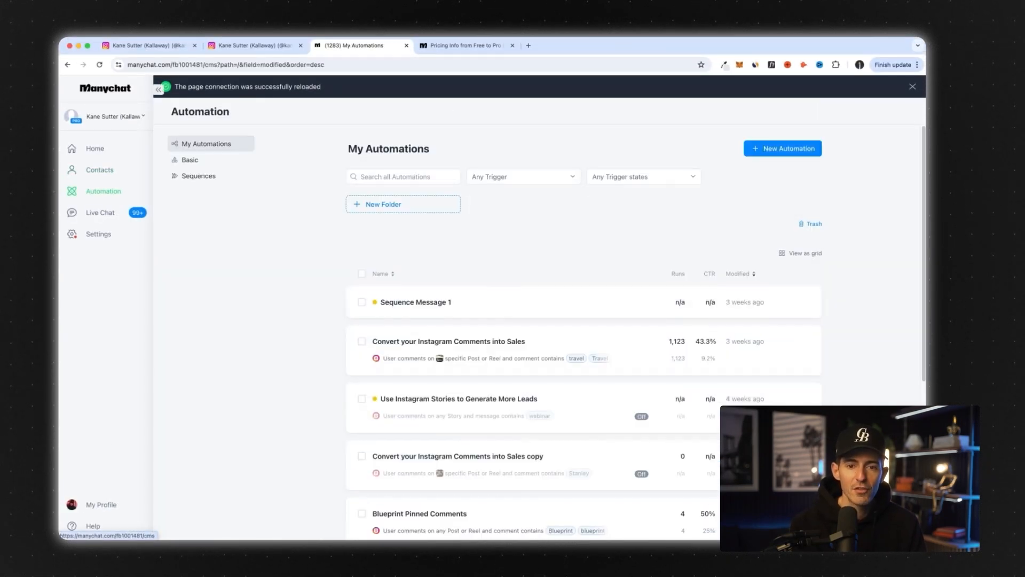
pyautogui.click(783, 148)
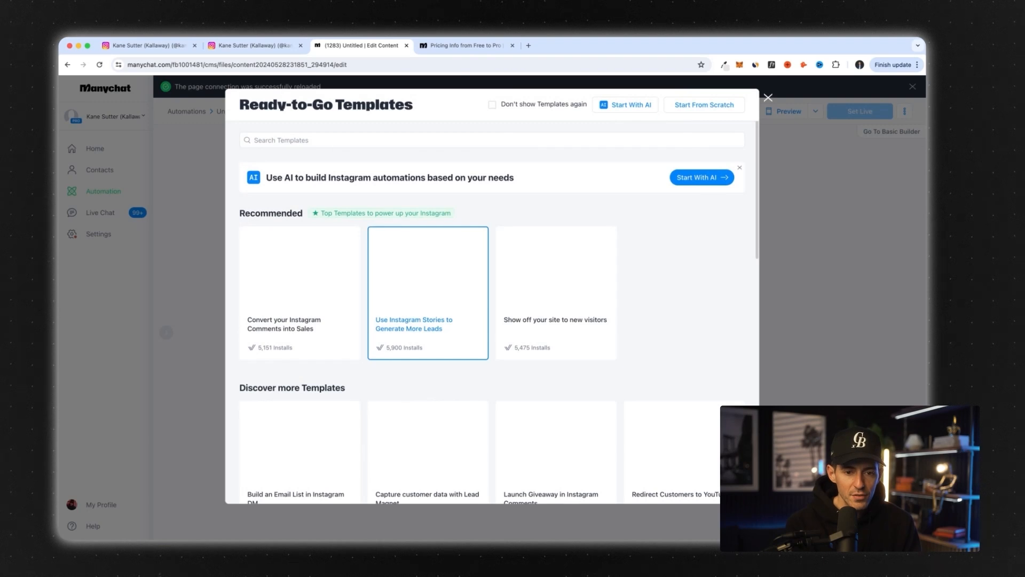
# - Browse the Recommended and Discover more sections of the Ready-to-Go Templates for Instagram automations
pyautogui.scroll(-1, 492, 307)
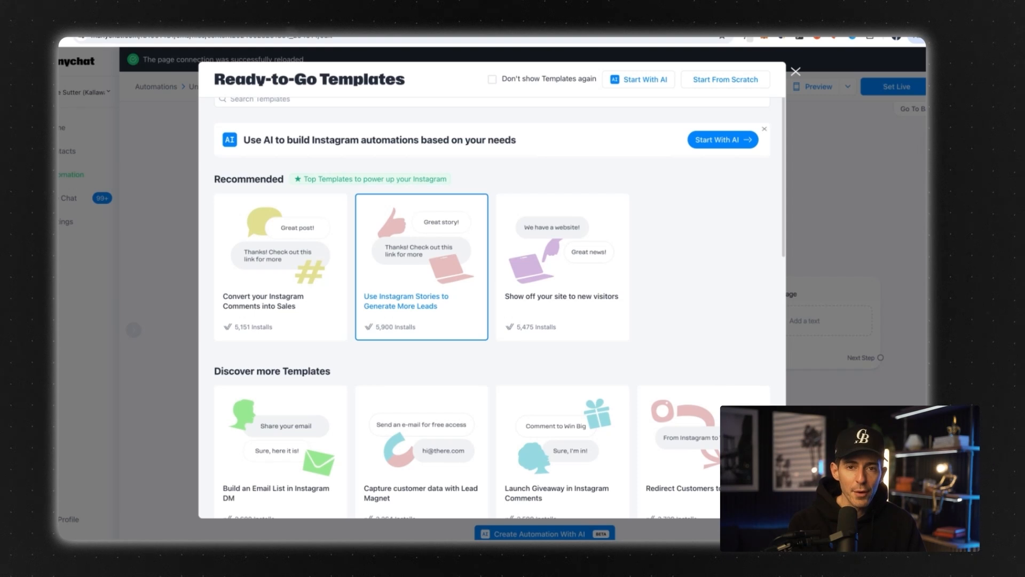
pyautogui.scroll(-2, 422, 267)
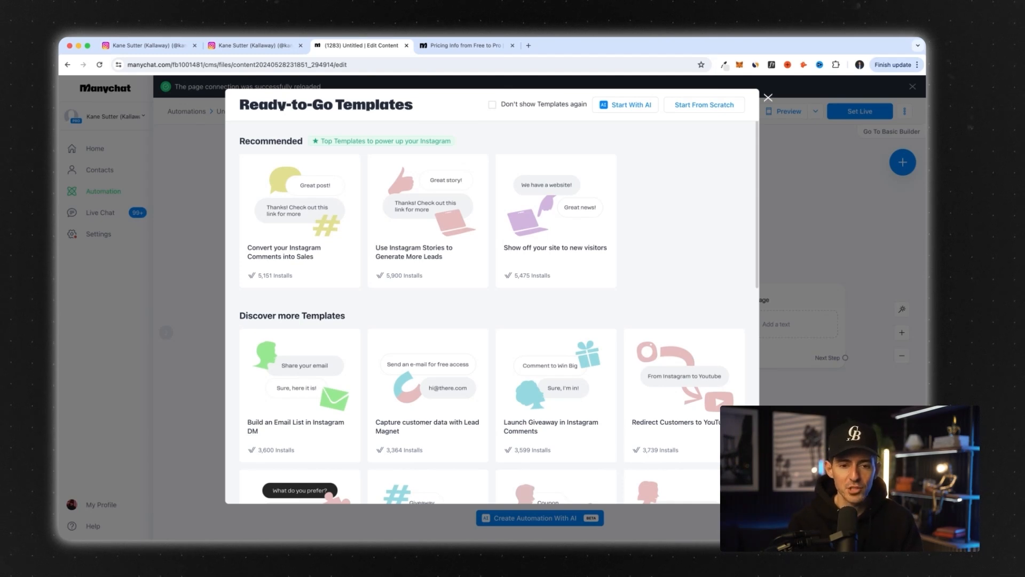
pyautogui.scroll(-3, 347, 240)
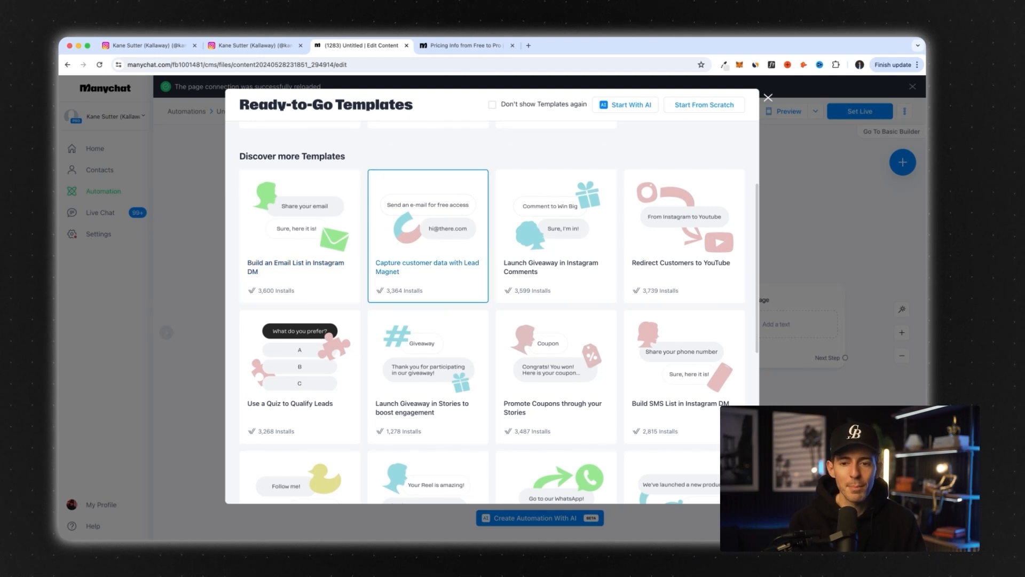
pyautogui.scroll(-4, 428, 320)
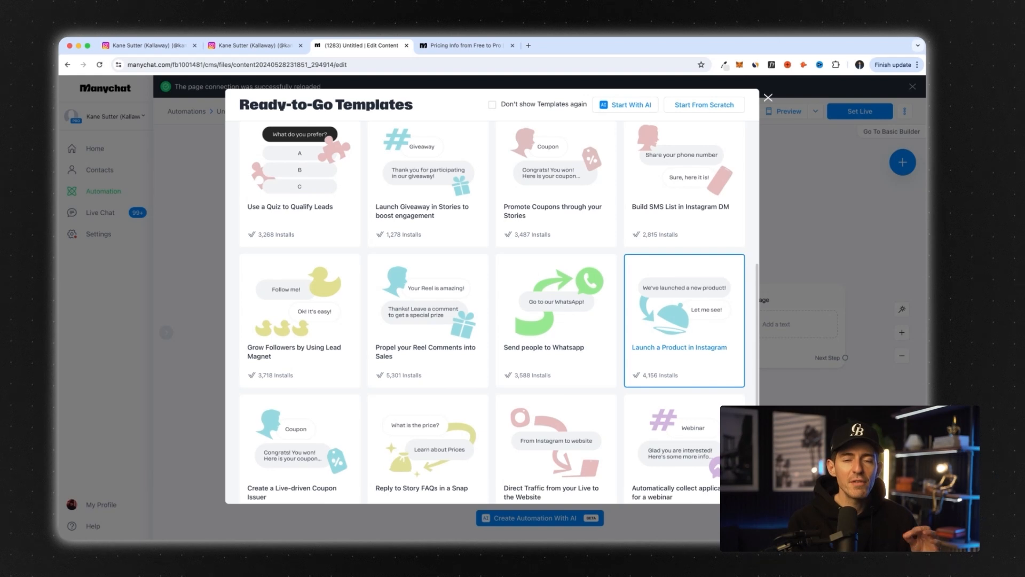
pyautogui.scroll(-3, 427, 321)
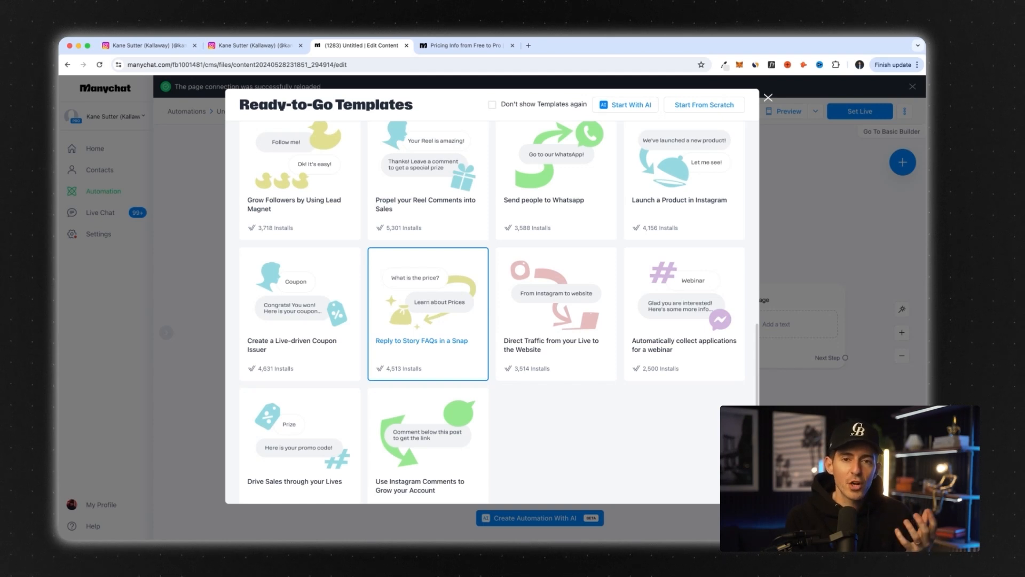
pyautogui.scroll(5, 555, 321)
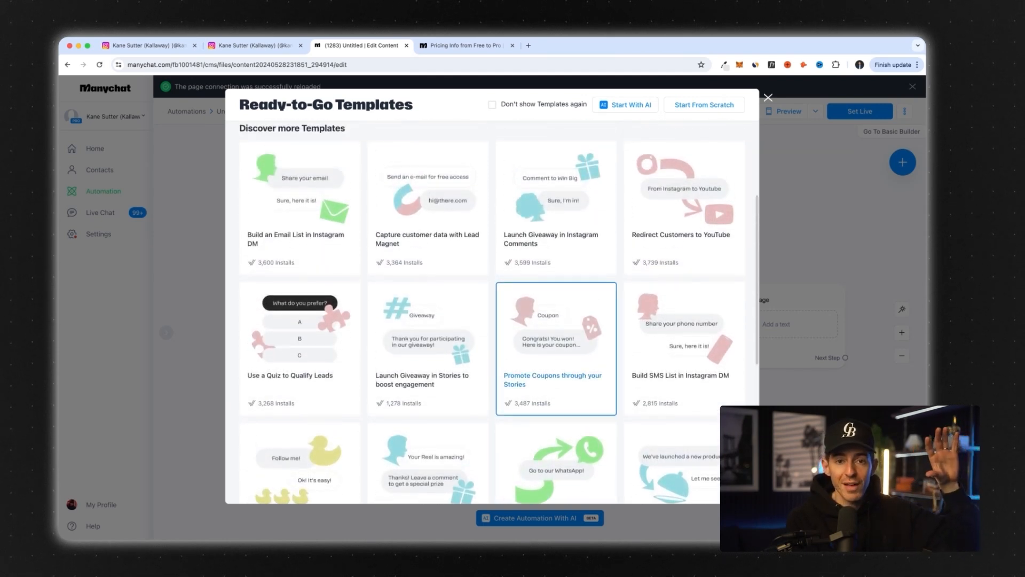
pyautogui.scroll(5, 555, 321)
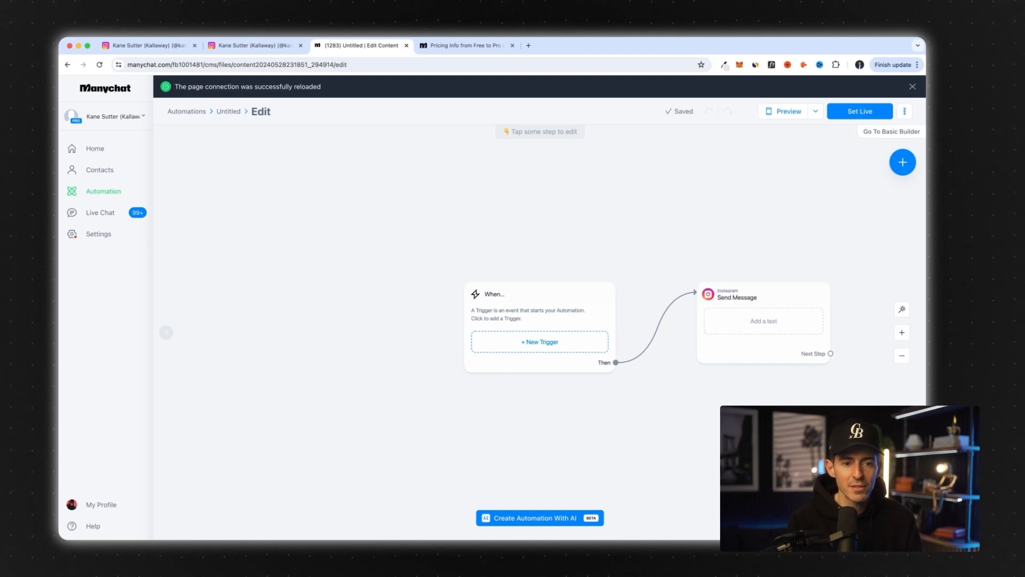
# - View the Manychat contacts list and return to My Automations
pyautogui.click(100, 170)
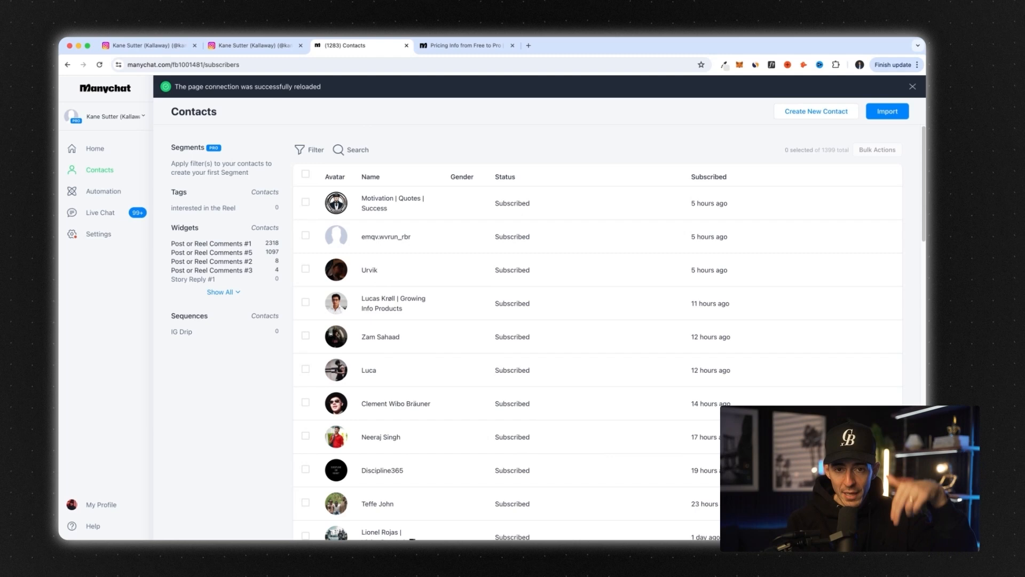
pyautogui.click(103, 191)
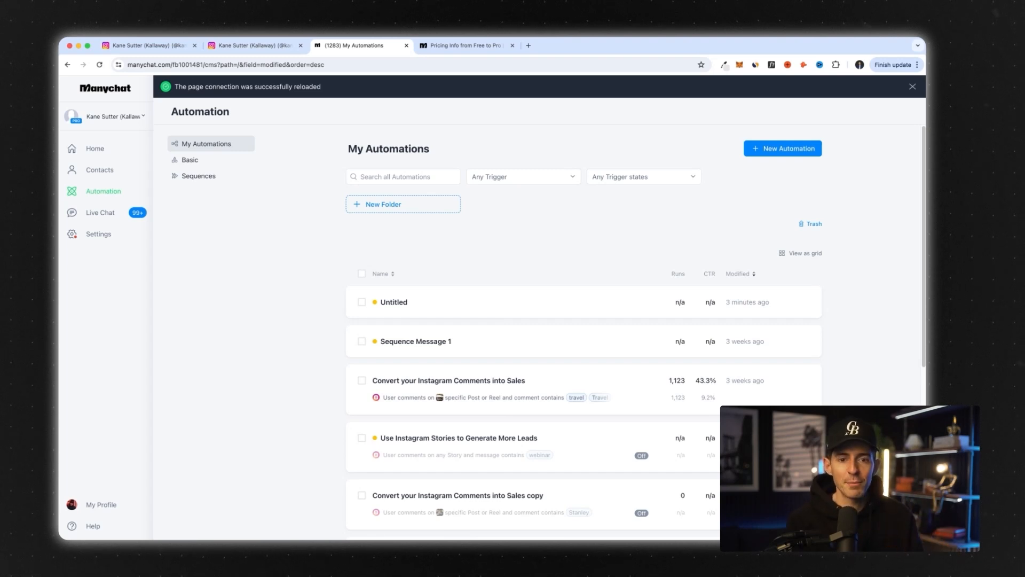
# - Compare the Free, Pro and Premium plans on the Manychat pricing page, and switch back to the Instagram reels grid
pyautogui.hotkey('ctrl', 'Tab')
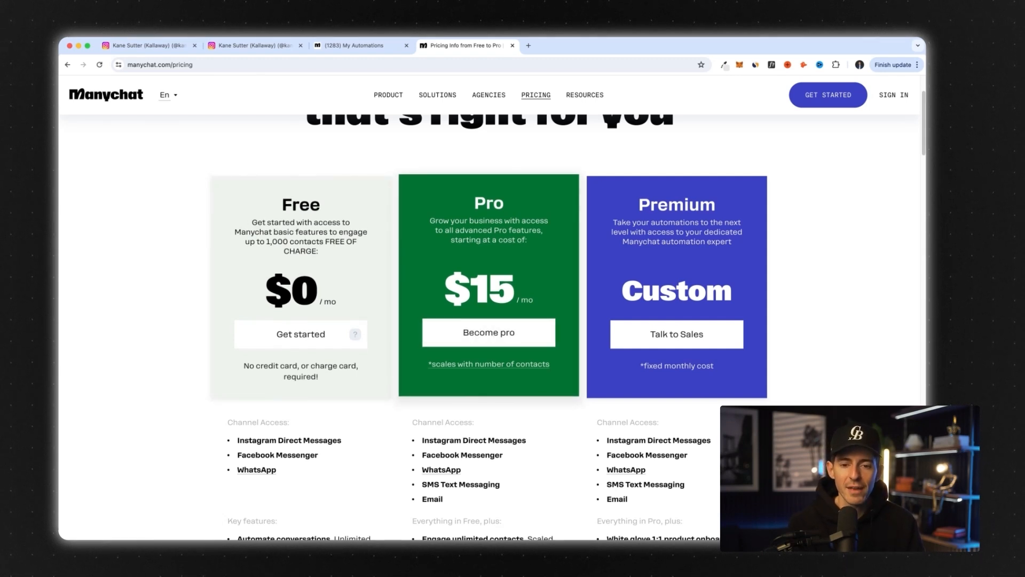
pyautogui.scroll(-5, 489, 327)
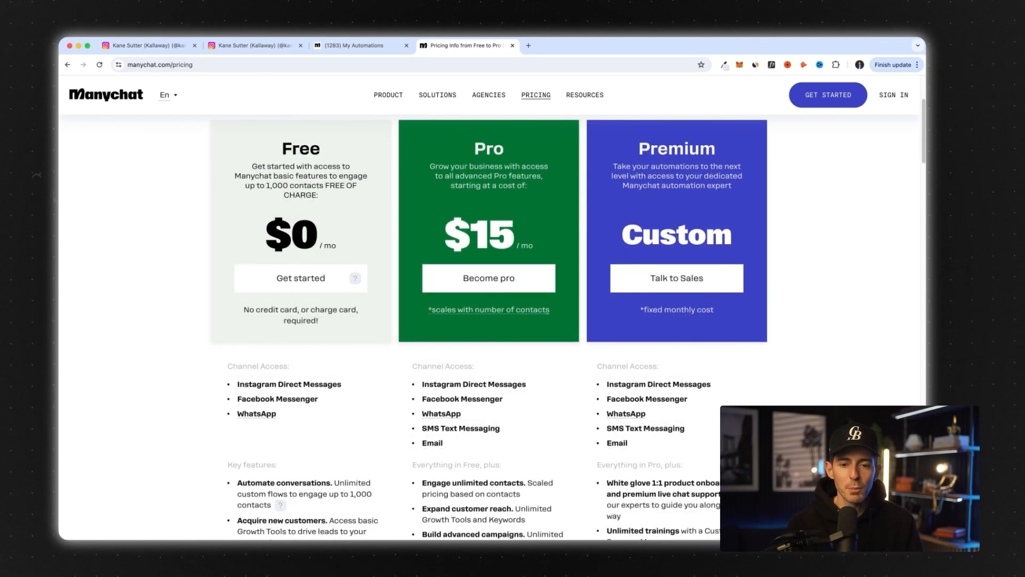
pyautogui.scroll(5, 489, 327)
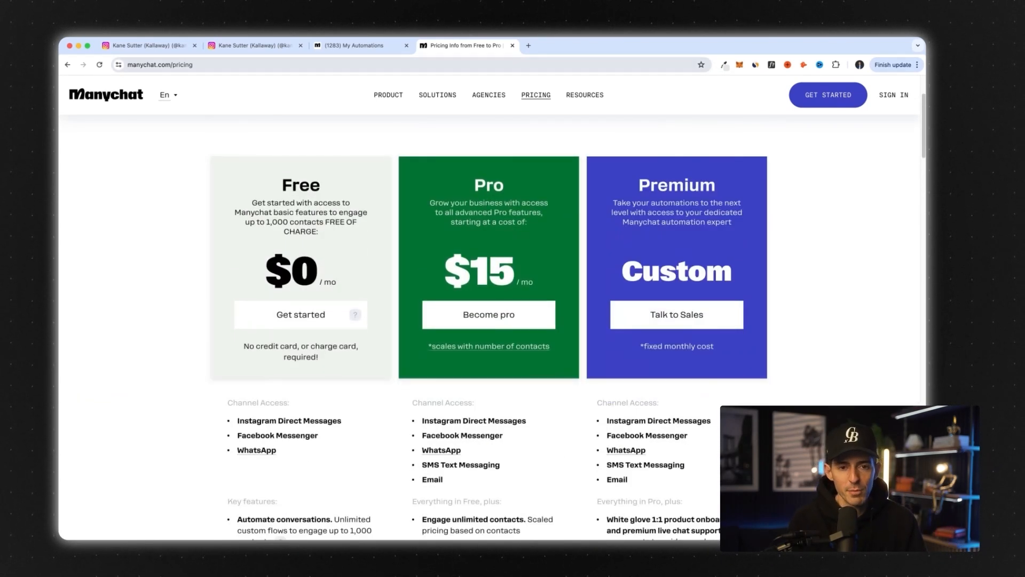
pyautogui.press('super+2')
pyautogui.scroll(15, 406, 396)
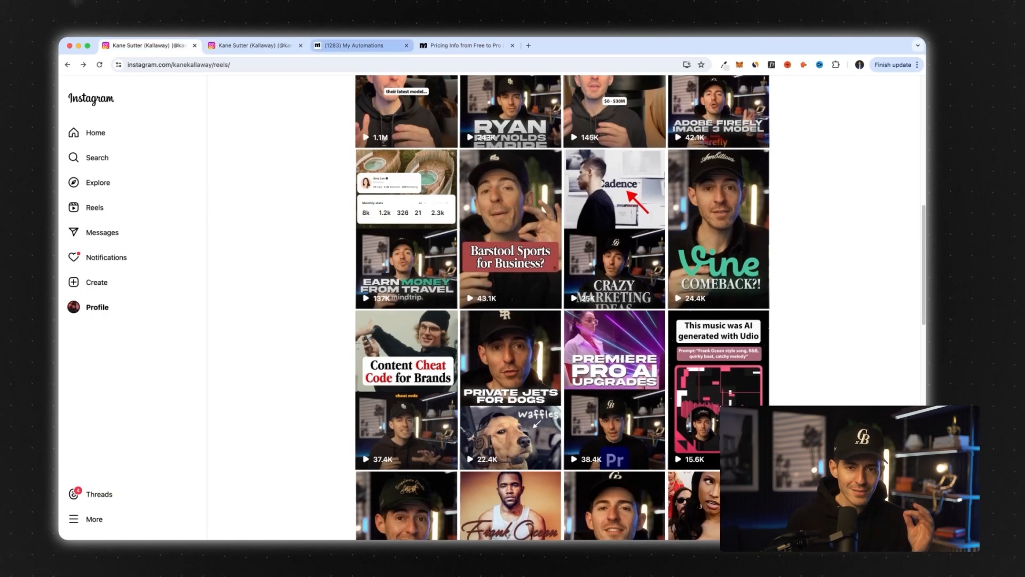